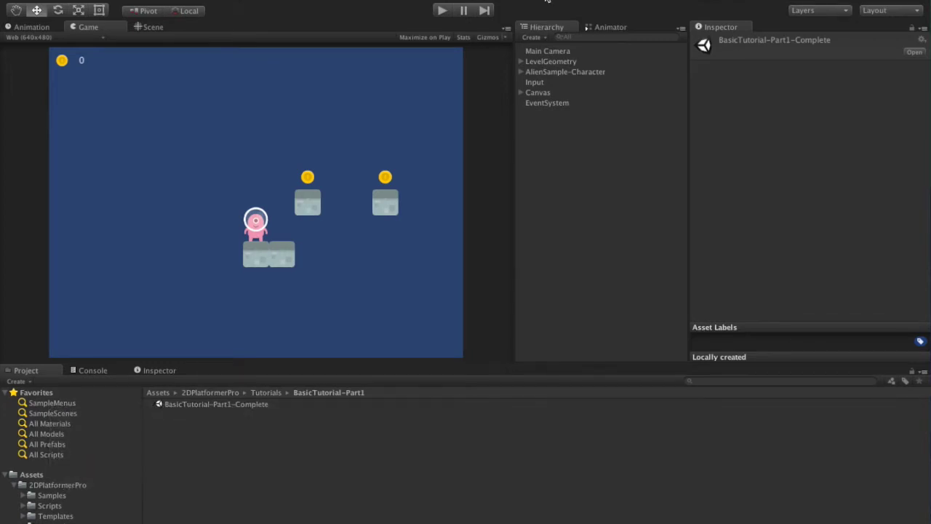
Examine the LevelGeometry group's platforms and items and the character's components in the scene hierarchy.
left_click(521, 61)
left_click(530, 72)
left_click(530, 124)
left_click(611, 61)
left_click(520, 62)
left_click(521, 72)
left_click(559, 93)
left_click(695, 128)
left_click(520, 72)
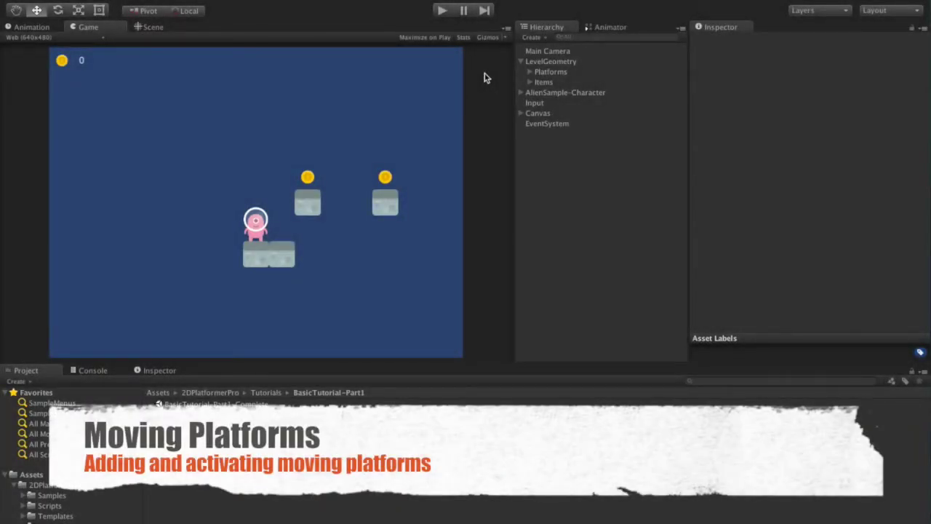
Create an empty child object named SpecialPlatformsAndTriggers under LevelGeometry, with the scene view showing.
left_click(151, 28)
left_click(562, 62)
left_click(185, 0)
left_click(216, 6)
type("SpecialPlatformsAndTriggers")
key("Return")
Duplicate one of the existing platforms and move the copy into SpecialPlatformsAndTriggers.
left_click(530, 72)
left_click(563, 94)
key("ctrl+d")
left_click_drag(562, 126, 588, 148)
Add an Up And Down Platform component to the copied platform.
left_click(794, 213)
type("UpAndDownP")
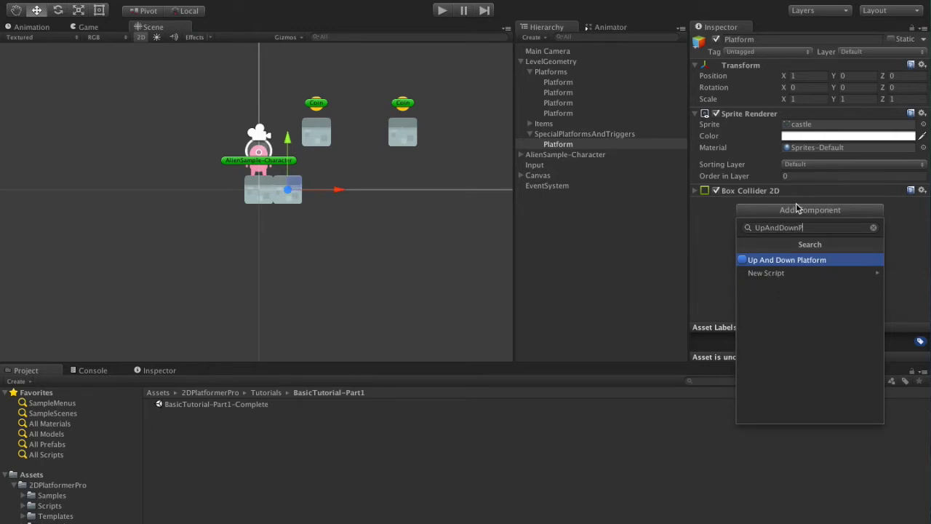
key("Down")
key("Up")
key("Return")
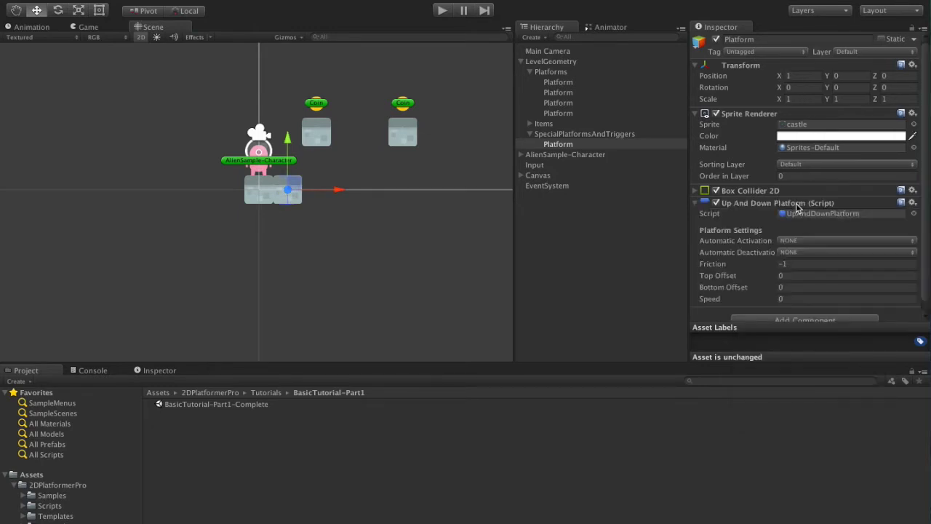
Move the copied platform away from the starting platforms to position X -4, Y 0.
left_click_drag(288, 188, 157, 187)
left_click(808, 75)
type("-4")
left_click(844, 75)
type("0")
Set the Up And Down Platform's Top Offset to 3, Bottom Offset to 2 and Speed to 3.
scroll(801, 212, "down", 1)
left_click(797, 265)
type("3")
key("Tab")
type("2")
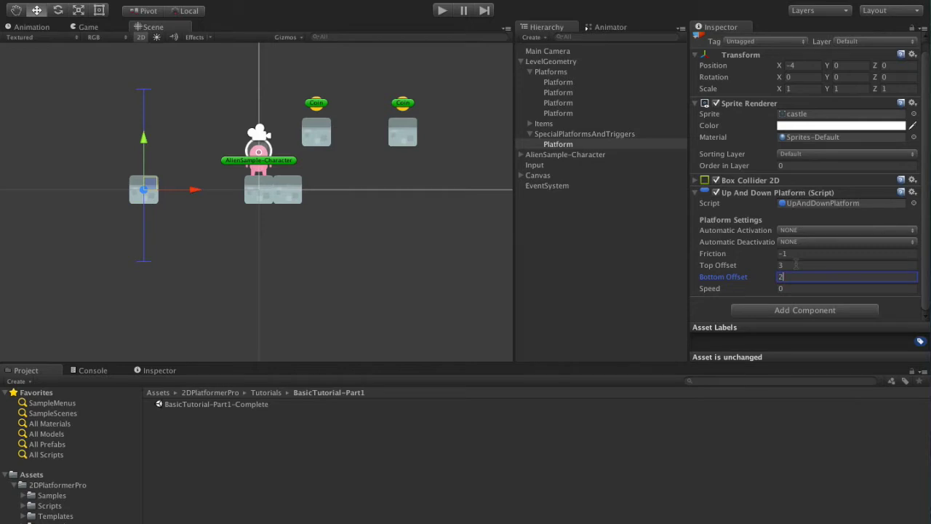
key("Tab")
left_click(852, 221)
Add a Rigidbody 2D component to the platform and show its settings.
left_click(788, 308)
type("Rigidbody")
key("Down")
key("Return")
left_click(695, 303)
scroll(757, 291, "down", 3)
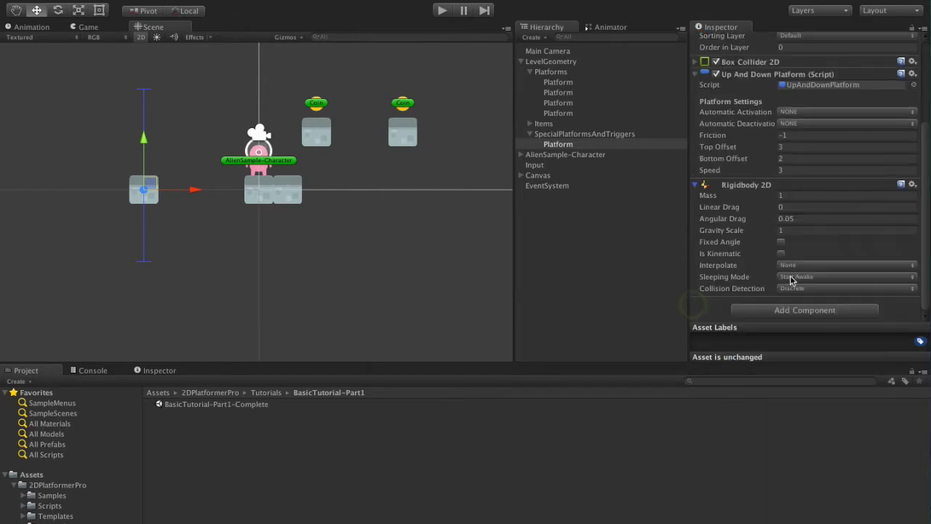
Make the platform's Rigidbody 2D kinematic and set its Gravity Scale to 0.
left_click(780, 253)
left_click(787, 230)
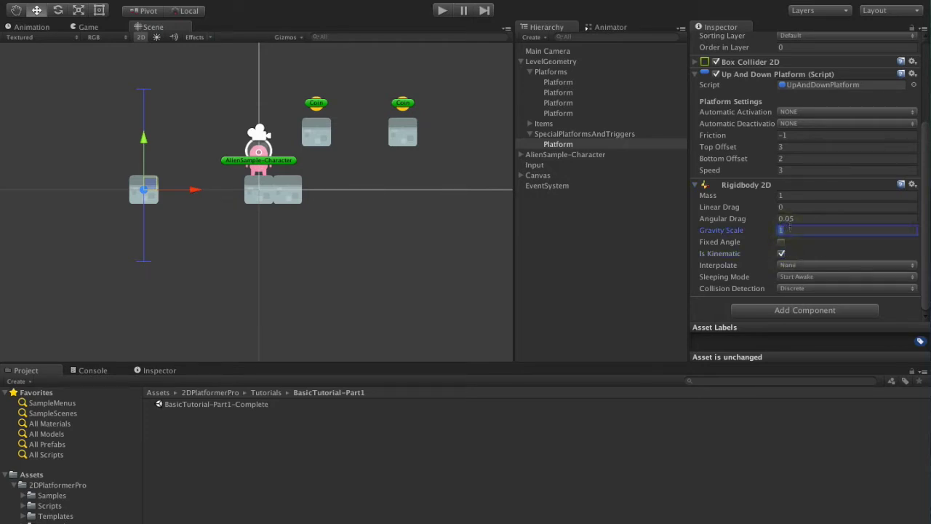
type("0")
scroll(790, 222, "up", 5)
Test-run the game briefly, stop it, and set the platform's Automatic Activation to ACTIVATE_ON_START.
left_click(442, 11)
left_click(443, 11)
left_click(797, 208)
left_click(800, 218)
Change the moving platform's sprite to stoneMid and run the game.
left_click(913, 91)
type("stone")
double_click(325, 78)
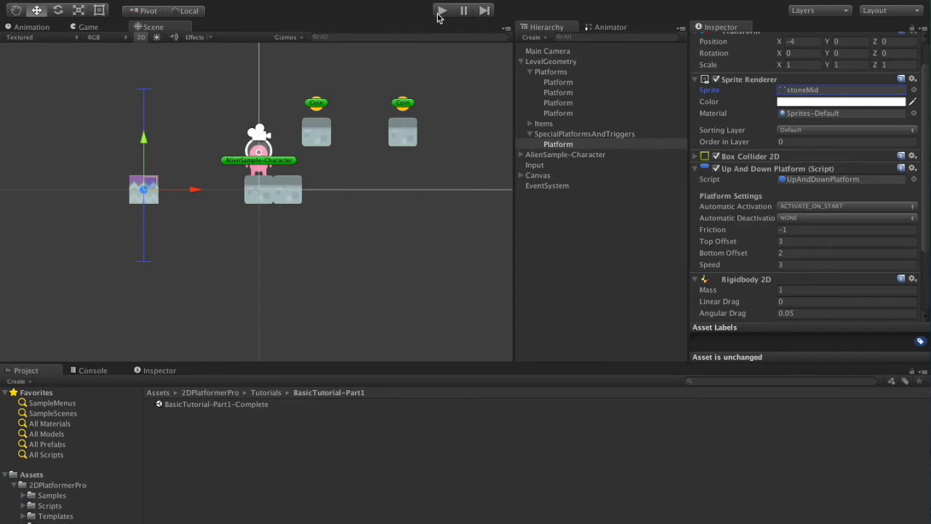
left_click(440, 12)
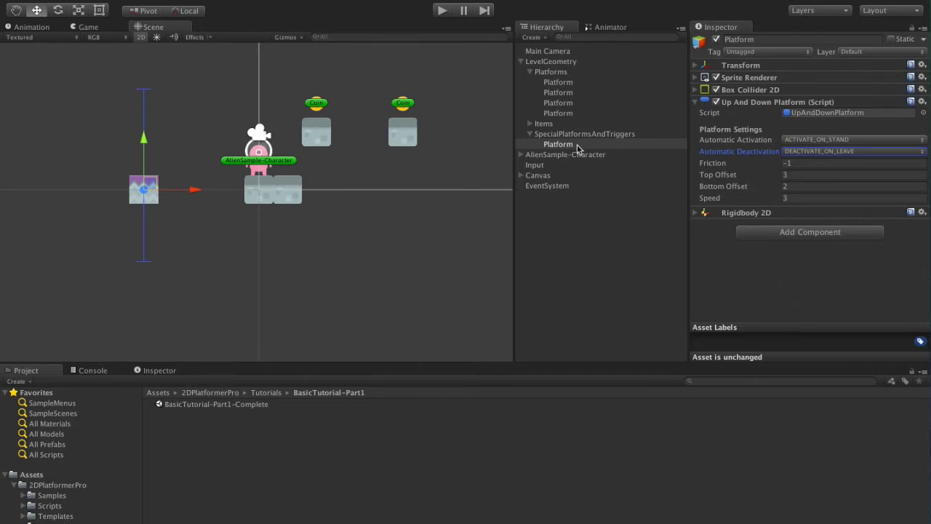
Playtest the platform by jumping the character onto it, off it, and back on.
left_click(441, 11)
key("space")
key("Left")
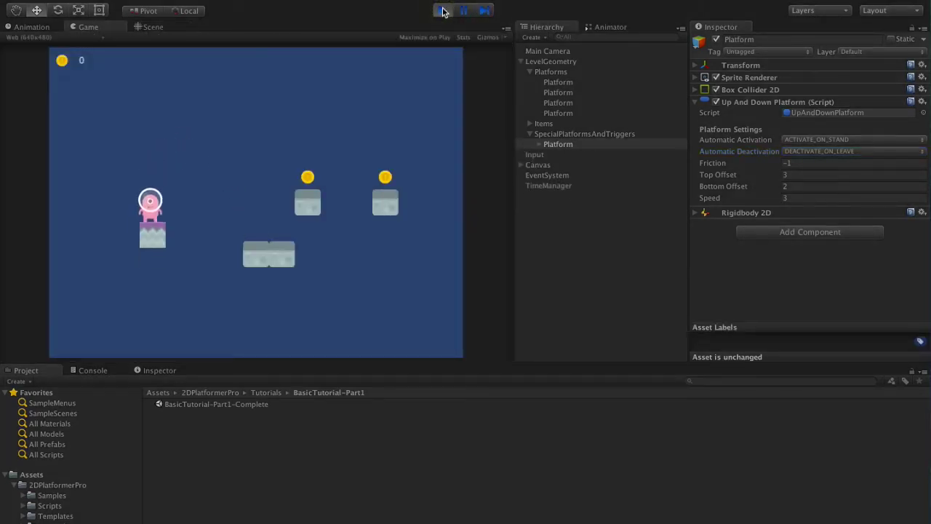
key("Right")
key("space")
key("Left")
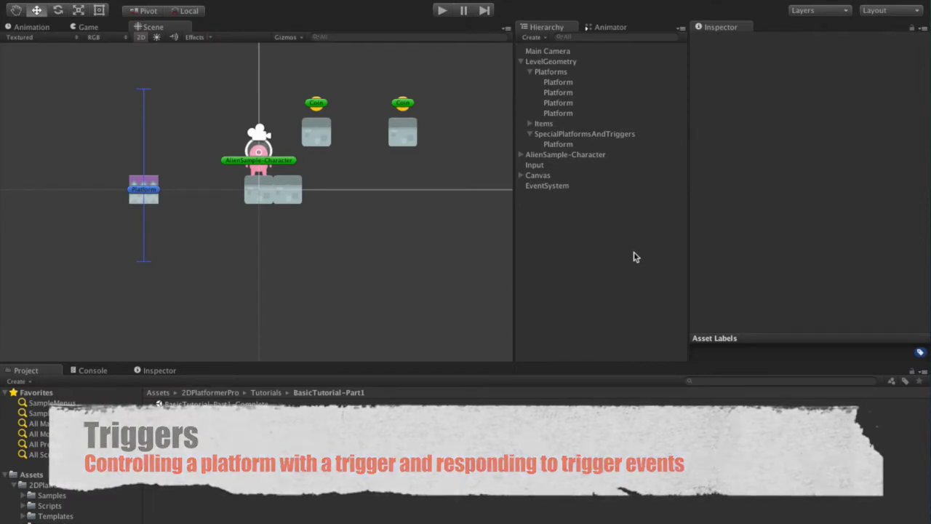
Set both Automatic Activation and Automatic Deactivation of the moving platform to NONE.
left_click(574, 146)
left_click(804, 141)
left_click(807, 120)
left_click(812, 151)
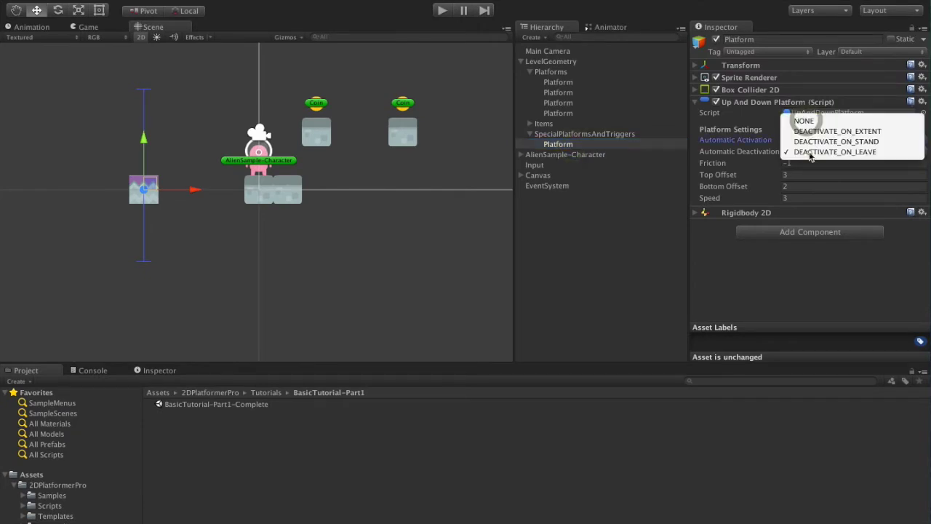
left_click(800, 119)
Delete the coin above the platform farthest from the character.
left_click(529, 124)
left_click(405, 104)
left_click(403, 103)
key("super+BackSpace")
Create an empty child object named MovingPlatformTrigger under SpecialPlatformsAndTriggers.
left_click(589, 145)
left_click(178, 0)
left_click(216, 6)
left_click(558, 168)
type("MovingPlatformTrigger")
key("Return")
Rename the moving platform object as MovingPlatform.
key("Up")
key("Return")
key("Left")
type("Moving")
key("Return")
Position MovingPlatformTrigger at X 5, Y 3, where the deleted coin was.
left_click(585, 165)
left_click(696, 66)
left_click(848, 76)
key("BackSpace")
type("3")
key("Tab")
key("shift+Tab")
key("shift+Tab")
type("5")
Add a Proximity Trigger component to MovingPlatformTrigger and set its Radius to 0.5.
left_click(617, 166)
left_click(803, 121)
type("Proxim")
key("Return")
left_click(799, 206)
type(".5")
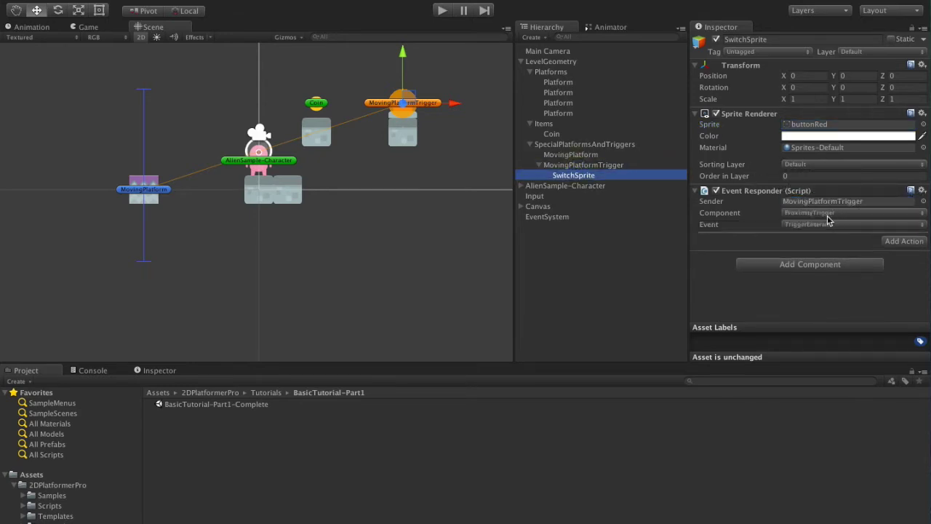
Add an action to SwitchSprite's Event Responder that changes its own sprite to the green button.
left_click(895, 242)
left_click(841, 241)
left_click(835, 344)
left_click_drag(551, 175, 674, 203)
left_click_drag(785, 269, 812, 266)
left_click(922, 278)
type("green")
double_click(327, 102)
Playtest the trigger by jumping the character toward the button and back, and stop the game.
left_click(441, 11)
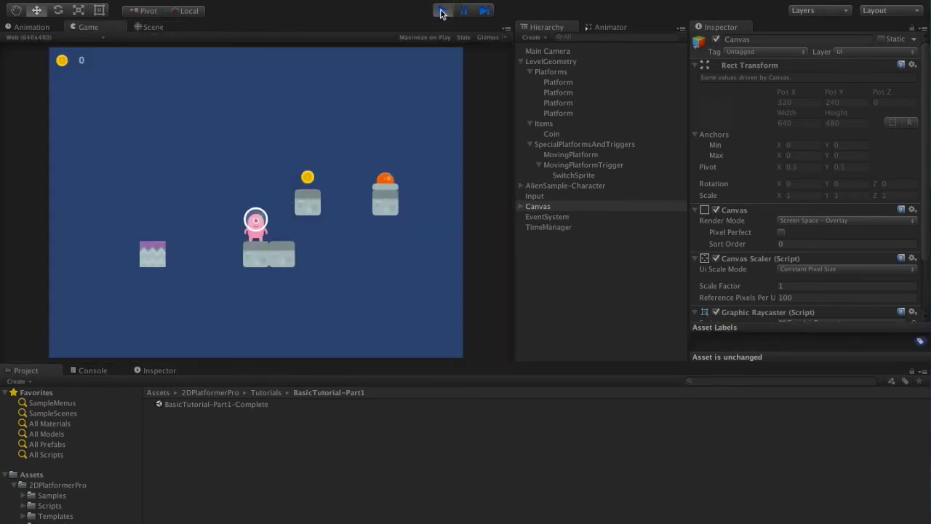
key("space")
key("Right")
key("space")
key("Left")
left_click(441, 11)
Set the Leave Action of MovingPlatformTrigger's receiver to DEACTIVATE_PLATFORM.
left_click(587, 166)
left_click(805, 193)
left_click(813, 226)
Add a second Event Responder to SwitchSprite, with MovingPlatformTrigger as sender, for the trigger's leave event.
left_click(582, 176)
scroll(821, 284, "down", 1)
left_click(815, 310)
type("EventRe")
key("Return")
scroll(806, 264, "down", 3)
left_click_drag(569, 166, 802, 234)
left_click(808, 271)
left_click(802, 279)
Add an action to the second Event Responder that changes SwitchSprite's sprite to the red button.
left_click(892, 289)
scroll(891, 293, "down", 2)
left_click(808, 246)
left_click(817, 349)
scroll(749, 248, "down", 1)
left_click_drag(569, 179, 835, 243)
left_click(913, 257)
type("red")
double_click(251, 100)
Playtest entering and leaving the button by jumping the character across the platforms.
left_click(443, 11)
key("Right")
key("space")
key("space")
key("space")
key("space")
key("space")
key("space")
key("space")
key("space")
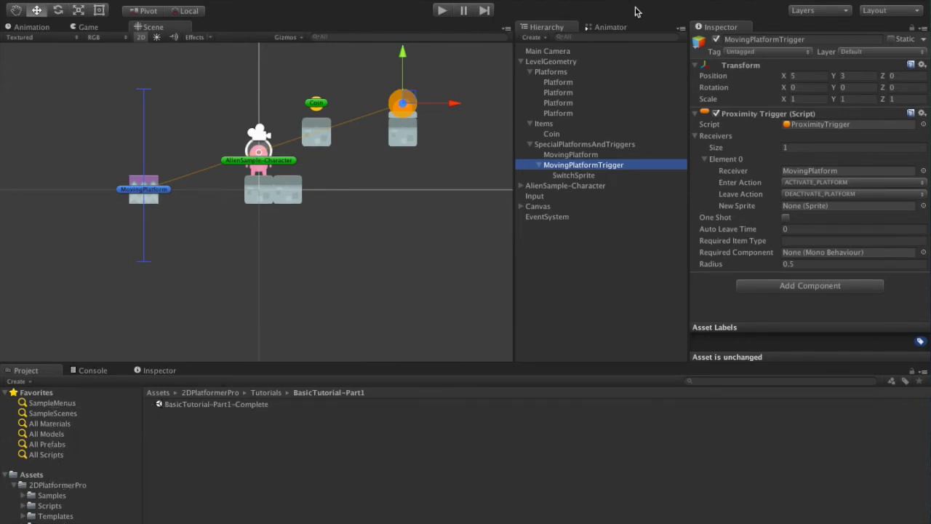
Set MovingPlatformTrigger's Auto Leave Time to 5 and start the game.
left_click(795, 229)
type("5")
left_click(441, 10)
Playtest the timed trigger by jumping the character to the button and back onto the moving platform.
key("Right")
key("space")
key("space")
key("Left")
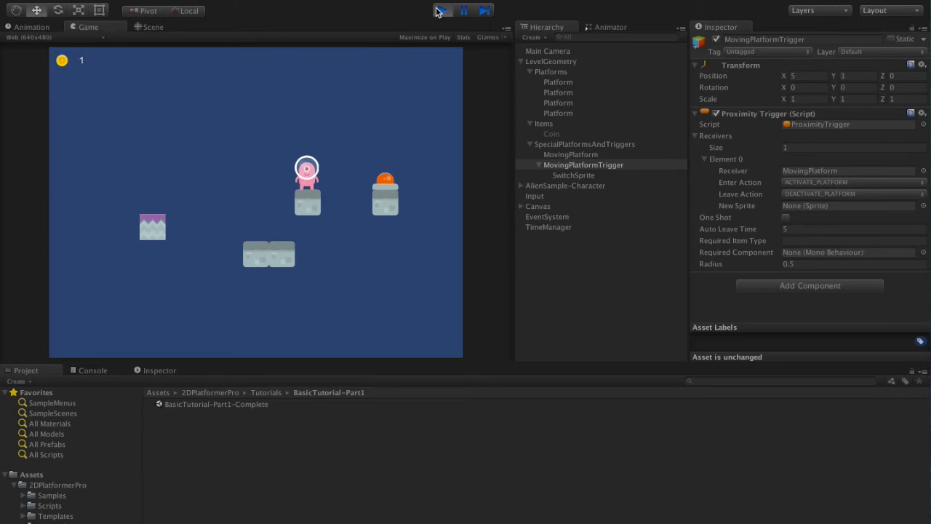
key("Right")
key("space")
key("space")
key("Left")
key("space")
key("space")
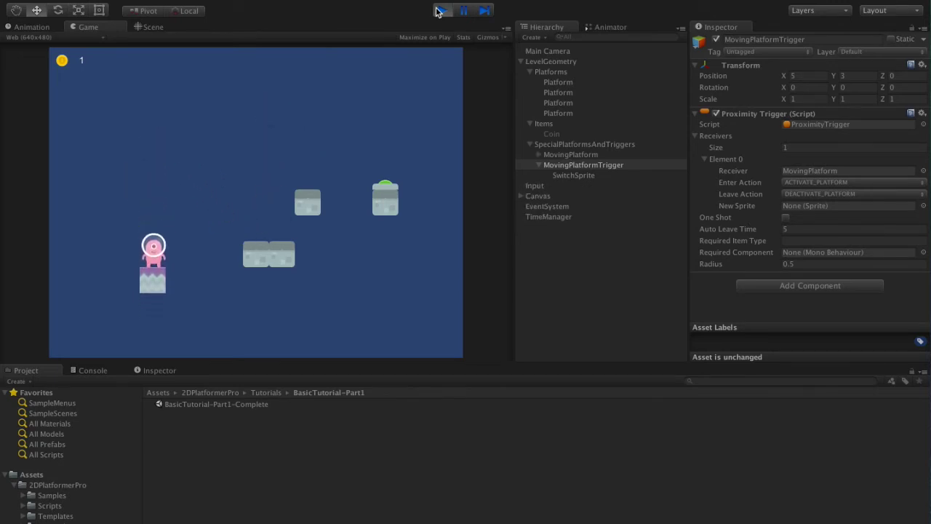
key("space")
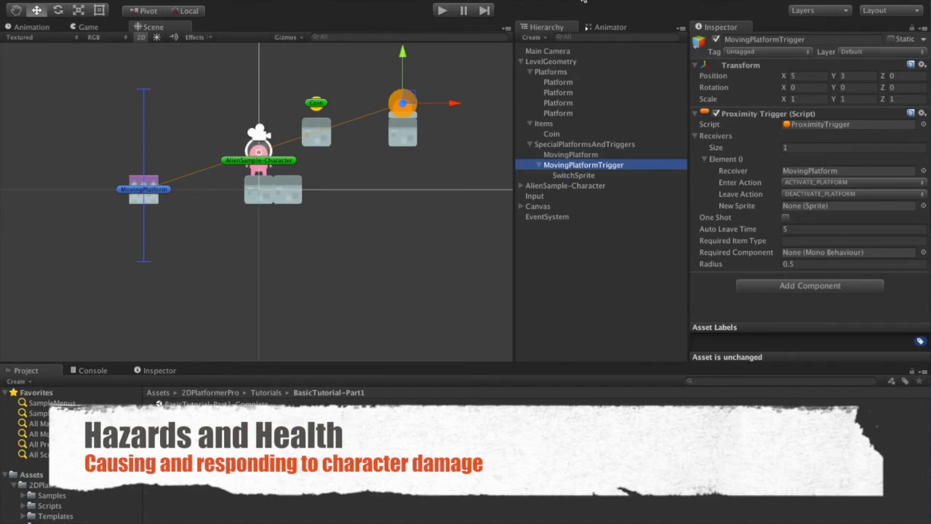
Duplicate the two platforms under the character and move the copies down to the lower part of the level.
left_click(560, 113)
left_click(560, 102)
left_click(562, 93)
left_click(560, 83, "shift")
key("ctrl+d")
left_click_drag(258, 138, 258, 280)
Duplicate the lower platforms once more and line the copies up into an even row of four.
left_click(567, 127)
key("ctrl+d")
left_click_drag(336, 338, 284, 344)
left_click(562, 124, "shift")
left_click(105, 0)
left_click(131, 313)
left_click(779, 459)
left_click(754, 381)
Duplicate the lower row of four platforms and move the copies up on top of it.
left_click(562, 104)
left_click(558, 154)
left_click(557, 126, "shift")
key("ctrl+d")
left_click_drag(288, 284, 288, 250)
Change the sprite of the four upper copies to spikes and set their Y position to -4.
left_click(922, 126)
type("spi")
double_click(327, 91)
left_click_drag(288, 250, 288, 254)
left_click(848, 75)
type("-4")
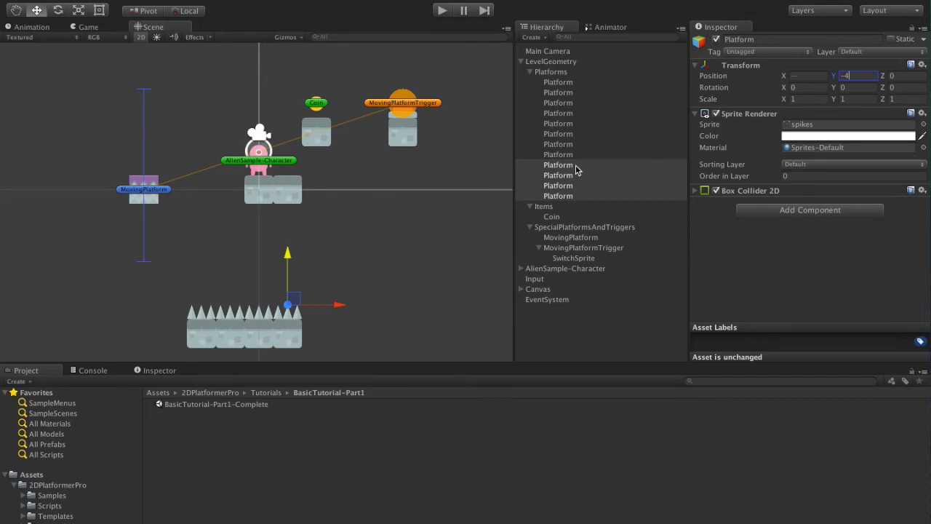
Assign the four spike objects to the Enemy_Hazard layer and add a Hazard component to them.
left_click(873, 53)
left_click(880, 137)
left_click(812, 210)
type("Haz")
key("Return")
Set the spikes' Hazard Damage Amount to 1 and leave the Damage Type at NONE.
left_click(802, 225)
type("1")
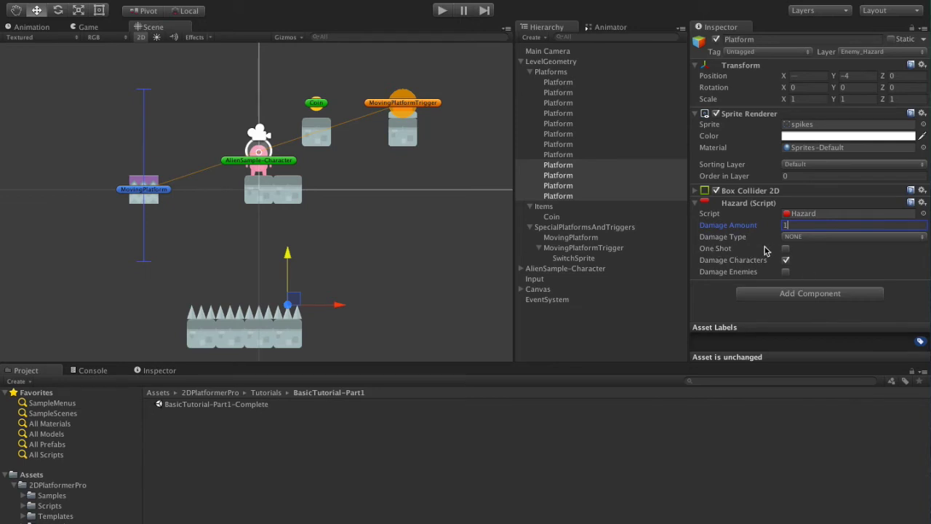
left_click(836, 239)
left_click(710, 304)
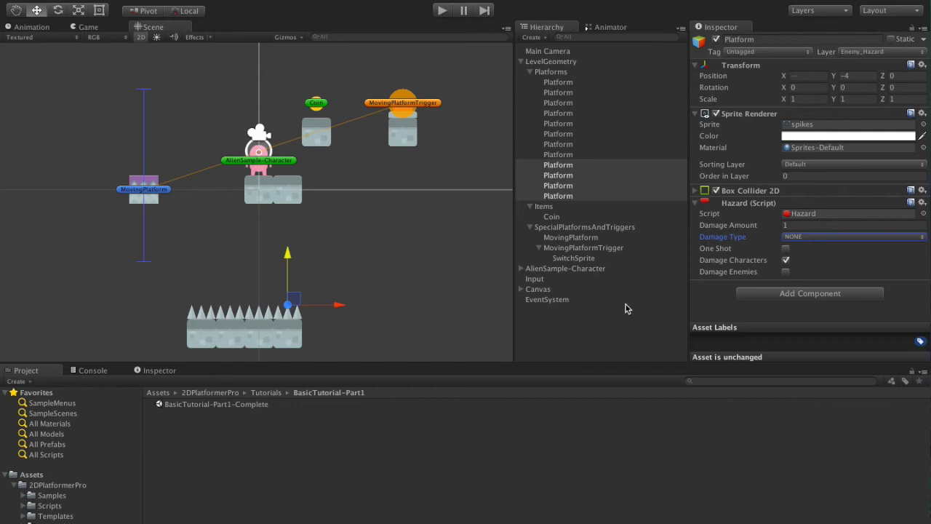
Add a Character Health component to AlienSample-Character.
left_click(521, 62)
left_click(557, 72)
left_click(807, 306)
type("Character")
key("Down")
key("Down")
key("Return")
Set Character Health's Starting Health and Max Health to 6 and its Invulnerable Time to 1.
scroll(773, 234, "down", 5)
left_click(781, 184)
type("6")
key("Tab")
type("6")
key("Tab")
key("Tab")
key("Tab")
type("1")
Give Character Health one death action with the action type RELOAD_SCENE.
left_click(695, 241)
left_click(822, 253)
type("1")
key("Return")
scroll(806, 261, "down", 3)
left_click(790, 209)
left_click(804, 230)
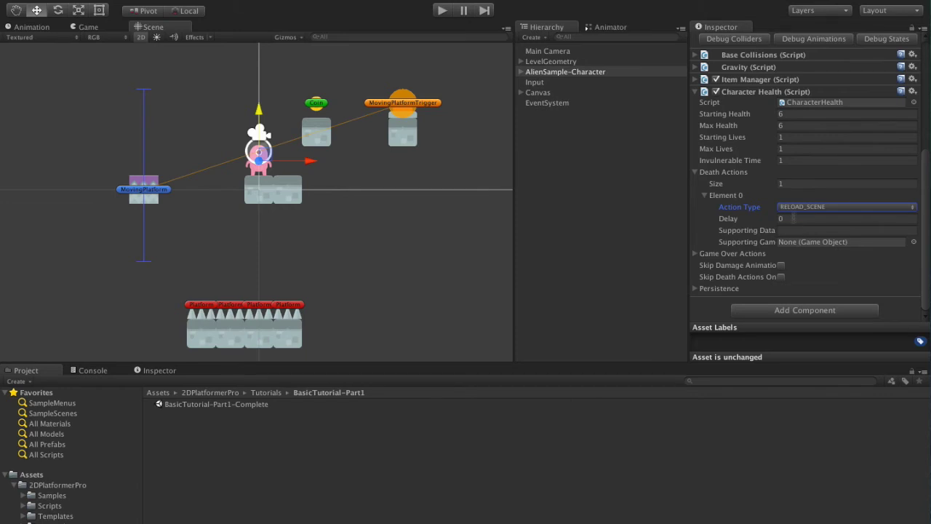
left_click(799, 218)
left_click(695, 173)
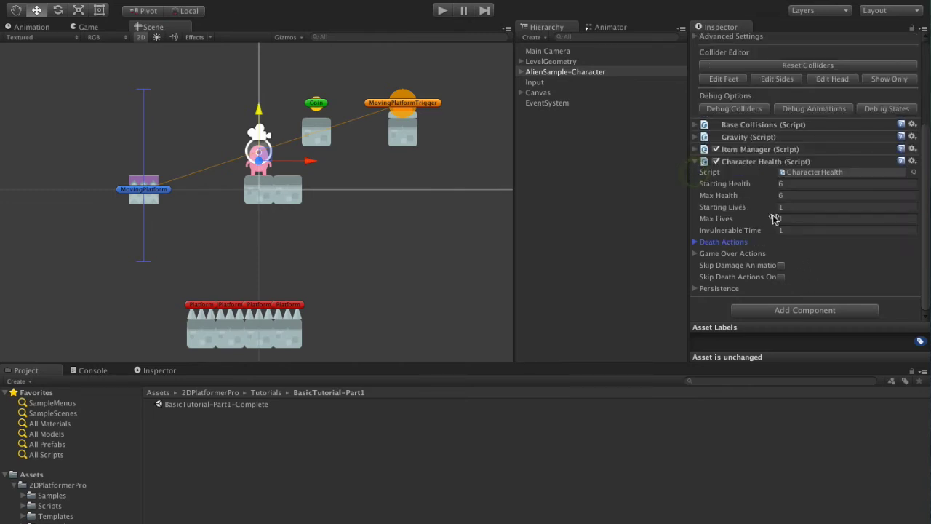
Replace the CharacterReference script on the character's CollectBox with CharacterHurtBox.
left_click(521, 72)
left_click(555, 103)
left_click(696, 126)
left_click(924, 137)
type("CharacterH")
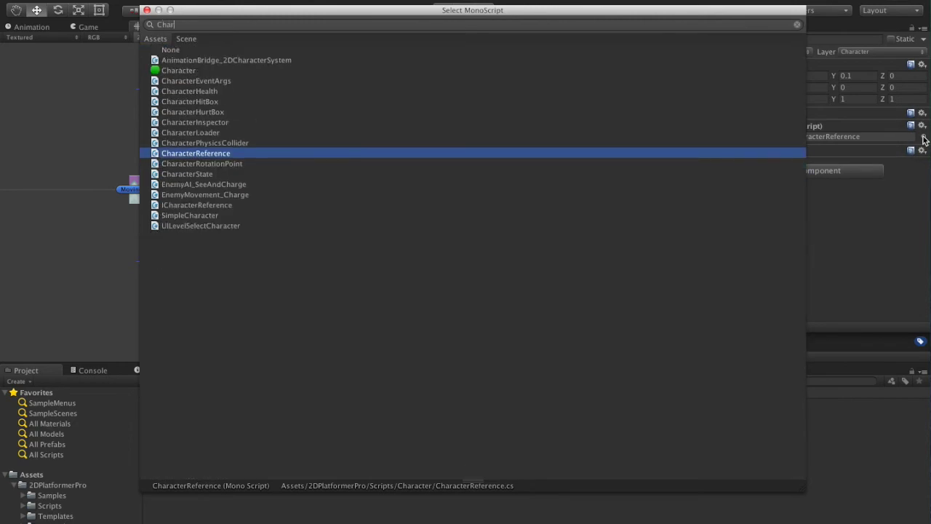
double_click(197, 81)
Add a Damage Movement component to the character's Movements object.
left_click(558, 93)
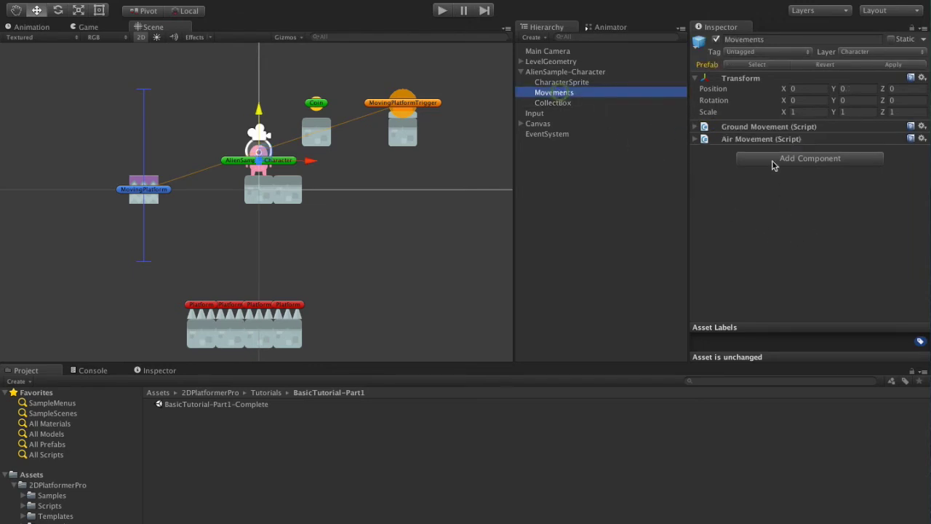
left_click(813, 160)
type("DamageM")
key("Return")
Set the Damage Movement type to Animation with Bobble and its Bobble Height to 0.5.
left_click(696, 153)
left_click(842, 163)
left_click(785, 173)
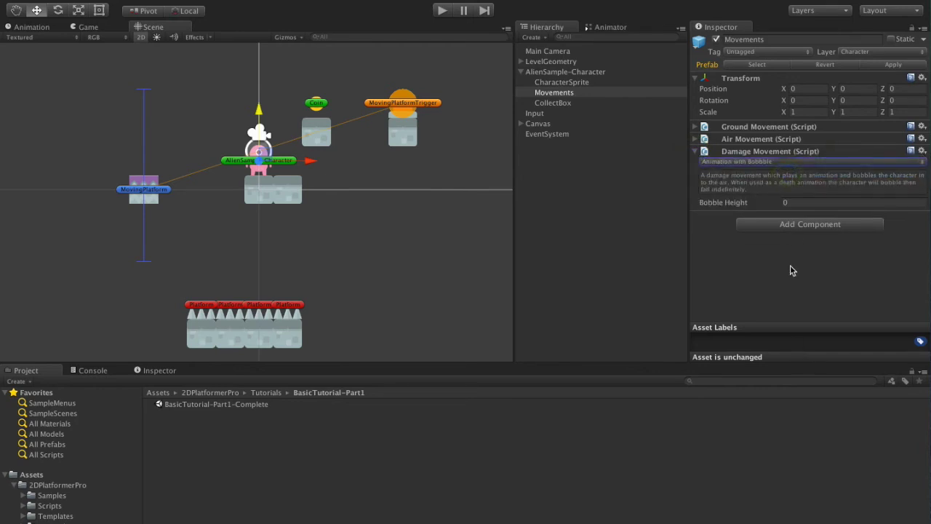
left_click(795, 202)
type(".5")
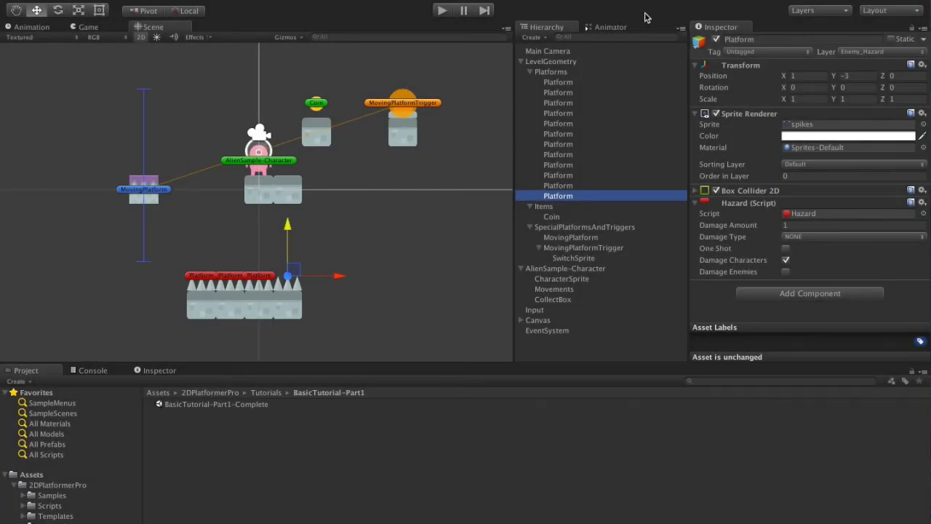
Rename the four spike platforms to Spike.
left_click(571, 165, "shift")
left_click(764, 39)
type("Spike")
key("Return")
left_click(575, 348)
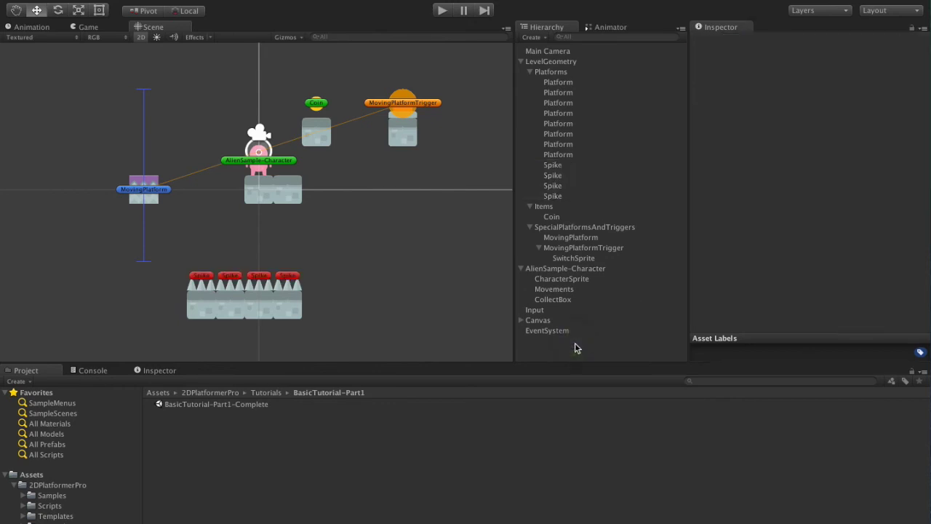
Playtest the hazard by walking the character left off its platform onto the spikes.
left_click(442, 11)
key("Left")
key("Left")
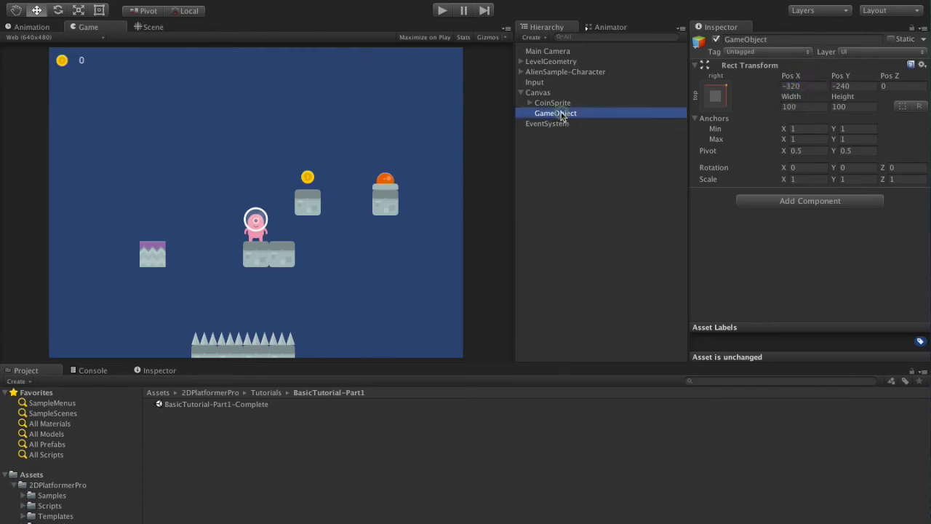
Rename the Canvas's new child object CharacterHealth and add a UIHealth_Icons component to it.
type("CharacterHealth")
key("Return")
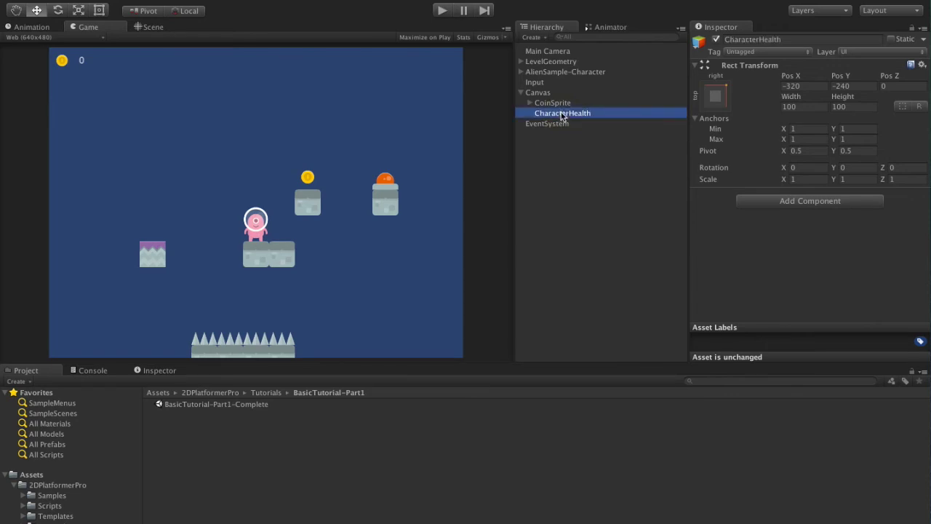
left_click(793, 204)
type("Health")
key("Down")
key("Return")
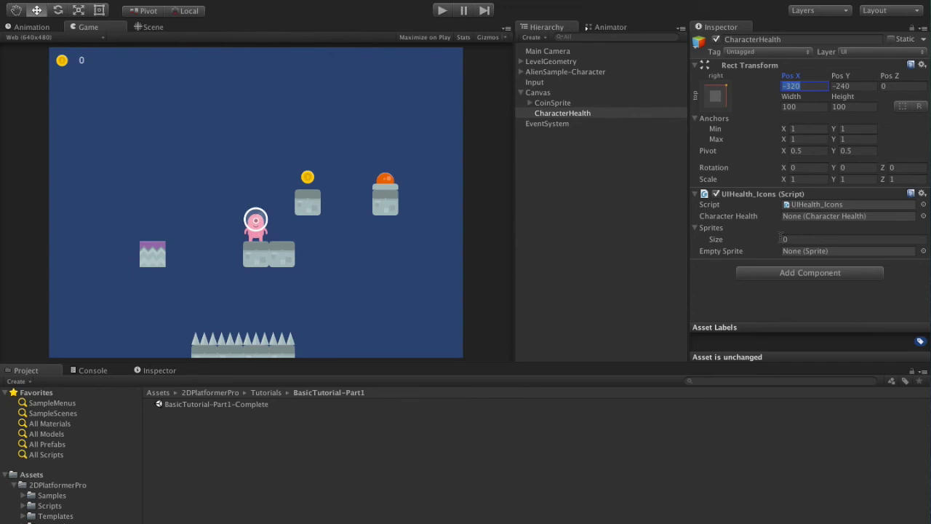
Set the UIHealth_Icons Sprites size to 2 and assign hud_heartHalf to Element 0 and hud_heartFull to Element 1.
mouse_move(718, 230)
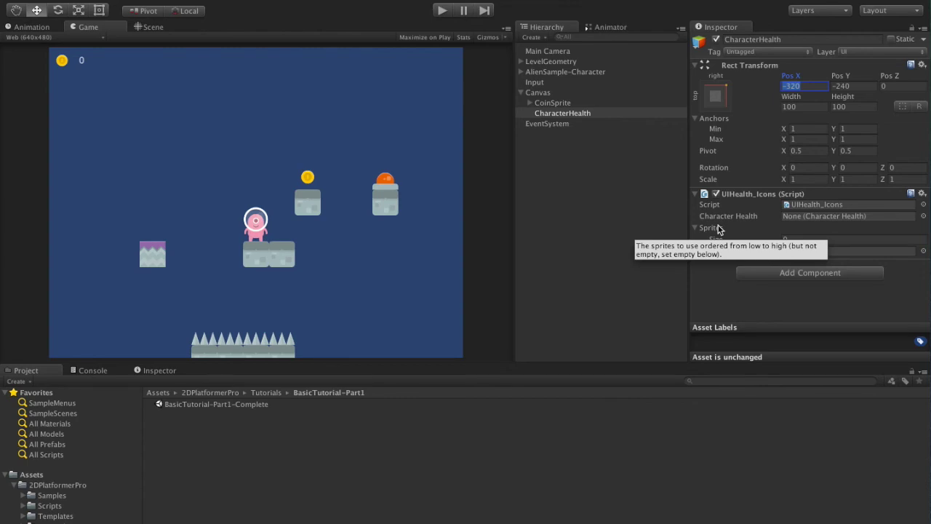
left_click(889, 239)
type("2")
key("Return")
left_click(923, 251)
type("heart")
double_click(387, 80)
left_click(924, 263)
type("heart")
double_click(324, 85)
Create an empty child object under CharacterHealth and add an Image component to it.
left_click(571, 115)
left_click(238, 0)
left_click(204, 4)
left_click(798, 204)
type("Images")
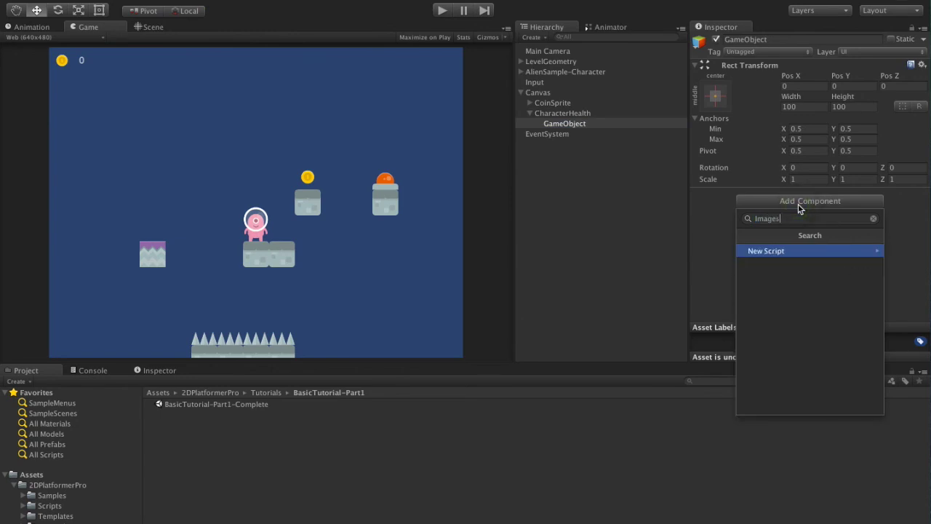
key("BackSpace")
key("Return")
Set the child's source image to hud_heartFull and its width and height to 24.
scroll(878, 215, "down", 1)
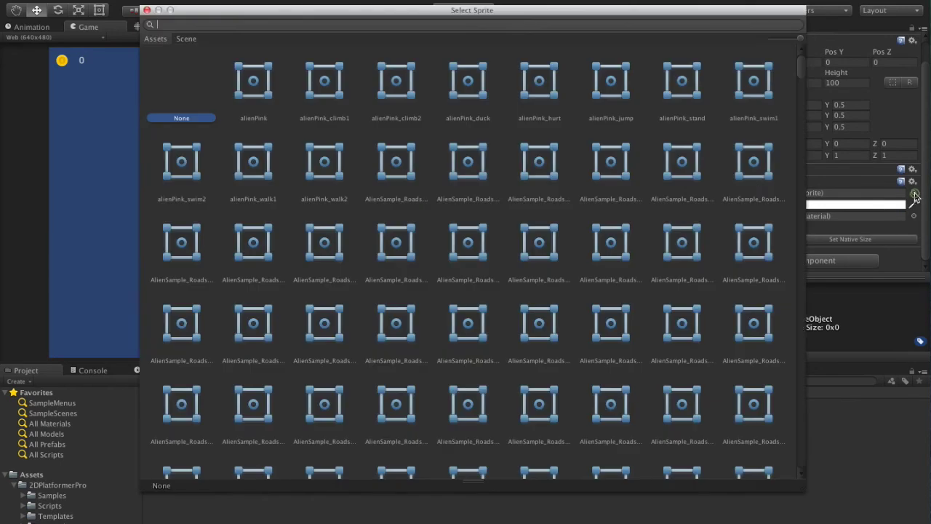
left_click(914, 193)
type("hear")
double_click(306, 82)
left_click(796, 83)
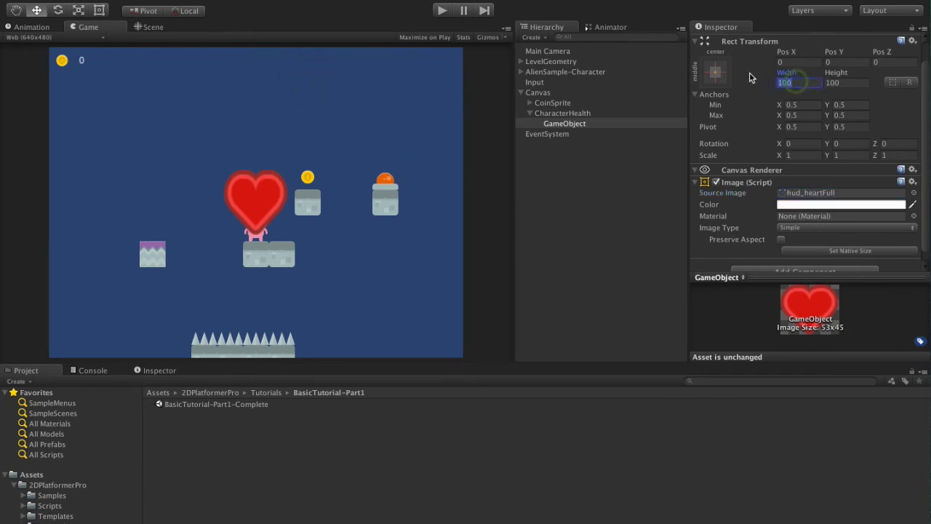
type("24")
key("Tab")
type("24")
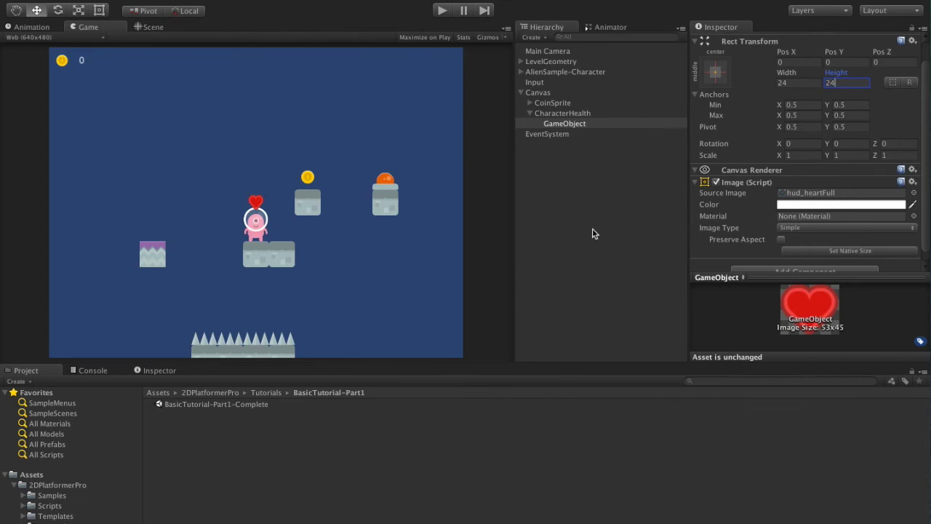
Rename the heart image object Health1 and duplicate it twice.
left_click(579, 125)
left_click(580, 124)
type("Health1")
key("Return")
key("ctrl+d")
key("ctrl+d")
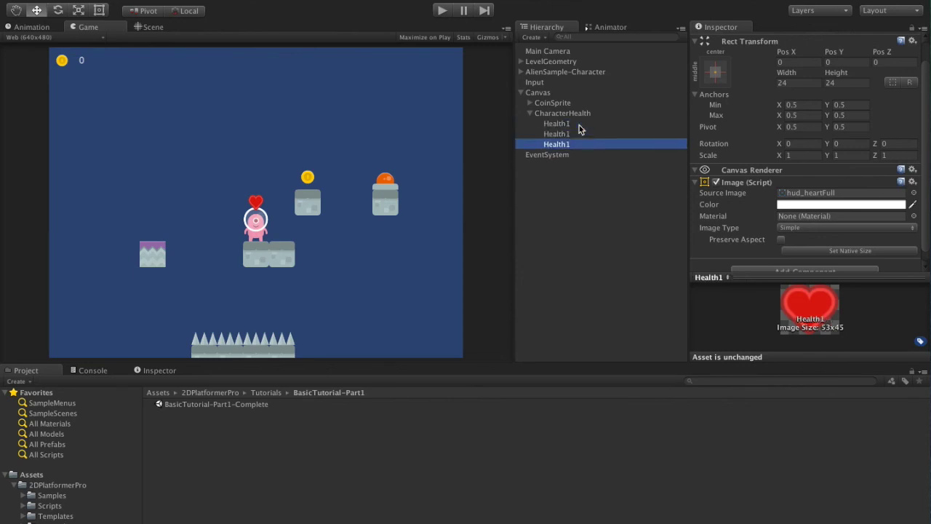
Rename the two heart copies Health3 and Health2.
key("Return")
type("3")
key("Return")
key("Up")
key("Return")
type("2")
key("Return")
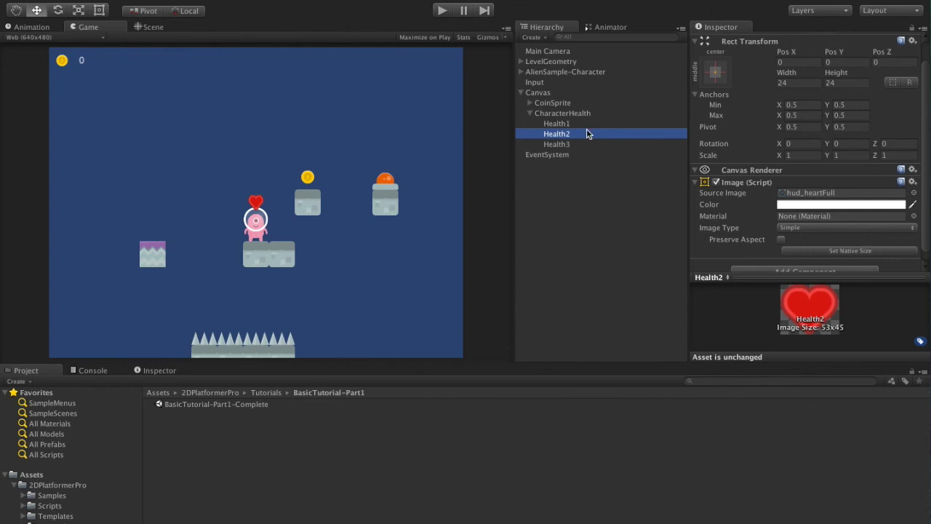
Set the X position of Health1 to -50 and that of Health2 to -25.
left_click(556, 123)
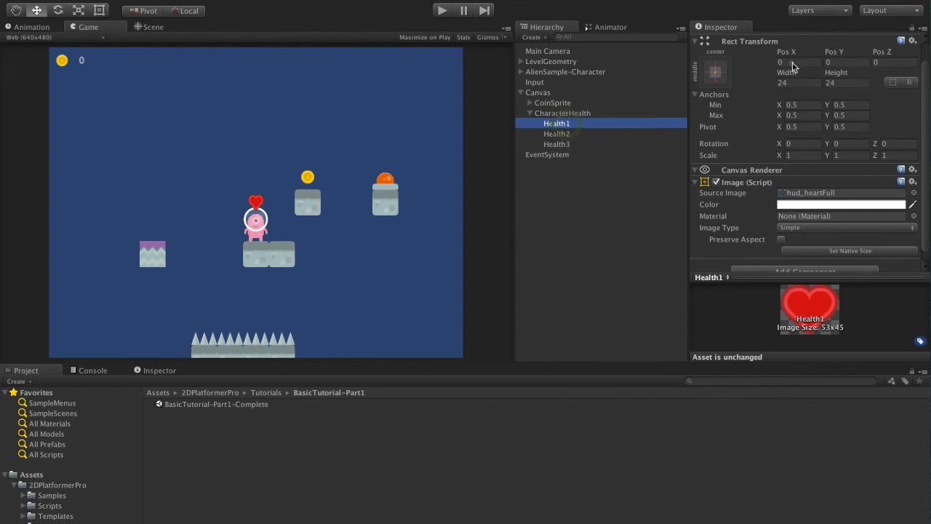
left_click(792, 62)
type("-50")
left_click(557, 134)
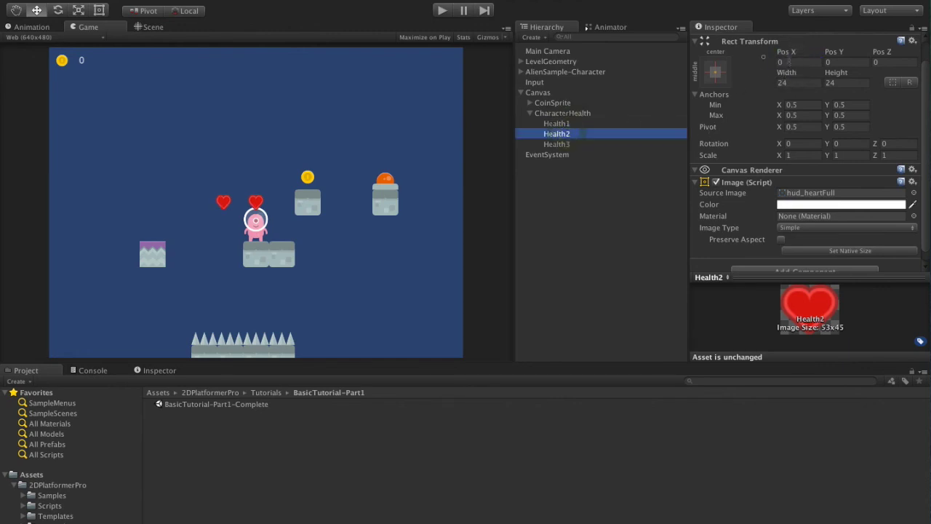
left_click(784, 61)
type("-25")
Set CharacterHealth's X and Y positions to -20 and run the game briefly to check the hearts.
left_click(578, 114)
left_click(800, 85)
type("0-20")
key("Tab")
type("-20")
left_click(441, 10)
left_click(442, 11)
Set the X position of Health1 to 0 and that of Health3 to -50.
left_click(567, 124)
left_click(796, 86)
type("50")
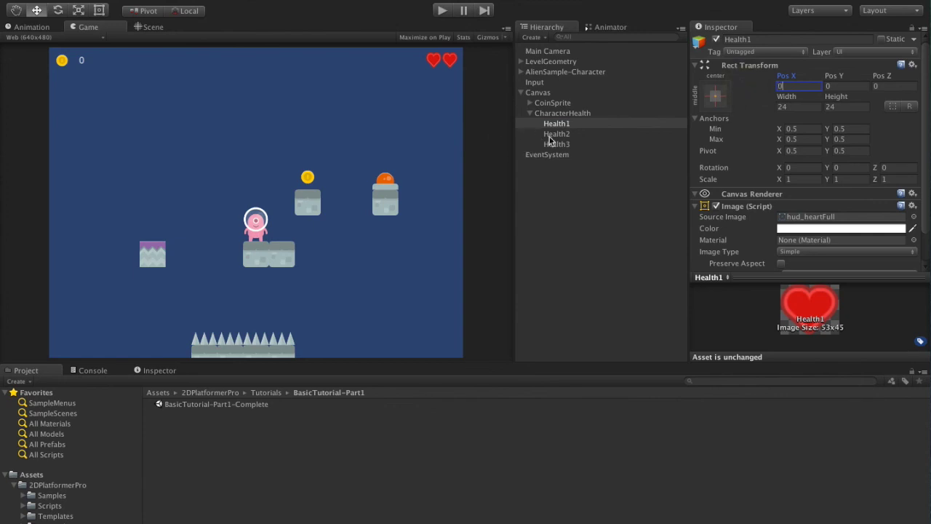
left_click(565, 135)
left_click(559, 144)
left_click(793, 85)
type("-50")
Set the X scale of Health1, Health2 and Health3 to -1.
left_click(571, 124, "shift")
left_click(796, 179)
type("-1")
Playtest the heart display by walking the character left onto the spikes, and stop the game.
left_click(441, 10)
key("Left")
left_click(440, 13)
Assign hud_heartEmpty as the Empty Sprite of CharacterHealth's UIHealth_Icons component.
left_click(582, 113)
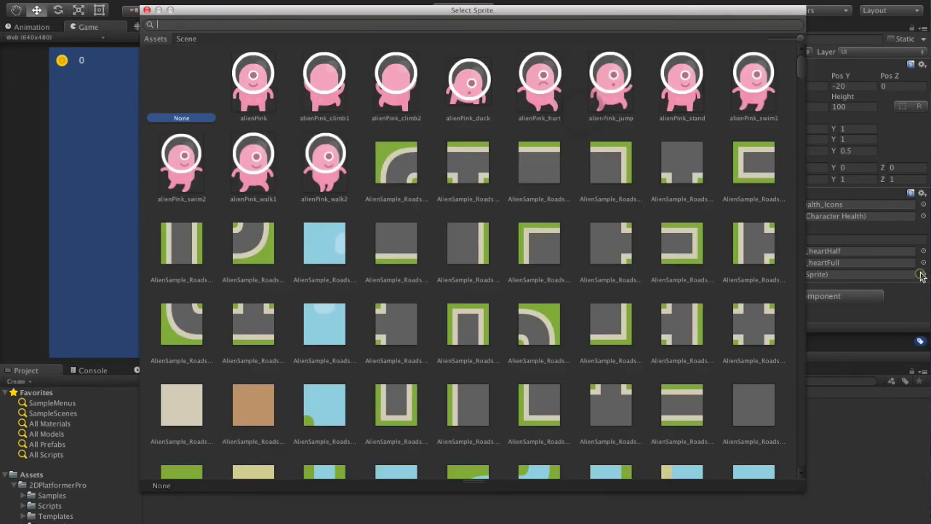
left_click(924, 275)
type("eartEmpty")
double_click(328, 89)
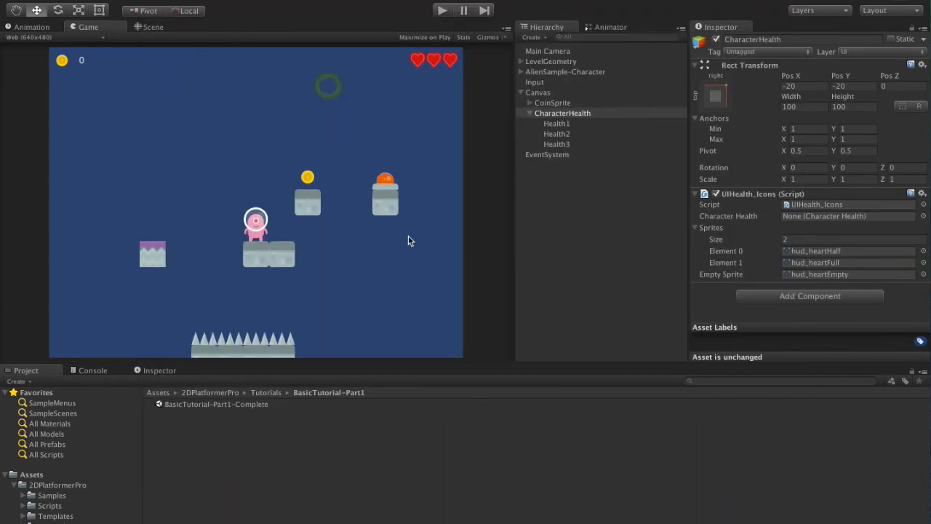
Playtest the complete heart display, including empty hearts, by sending the character onto the spikes again.
left_click(443, 12)
key("Left")
left_click(445, 13)
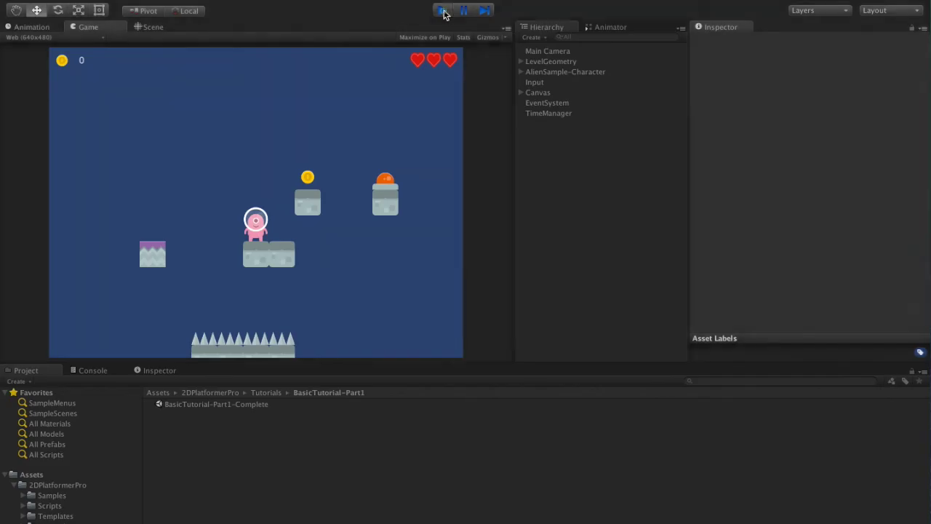